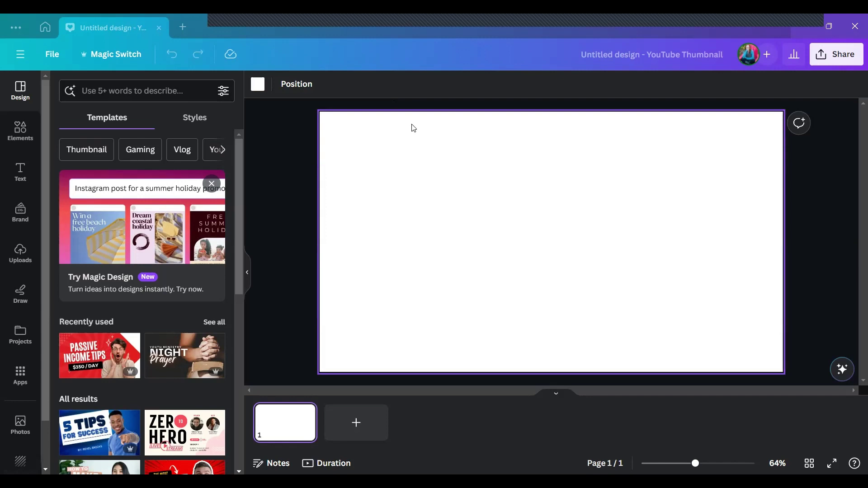
Add a heading text box and retype it as 'LET IT BE EASY' in capitals.
click(23, 176)
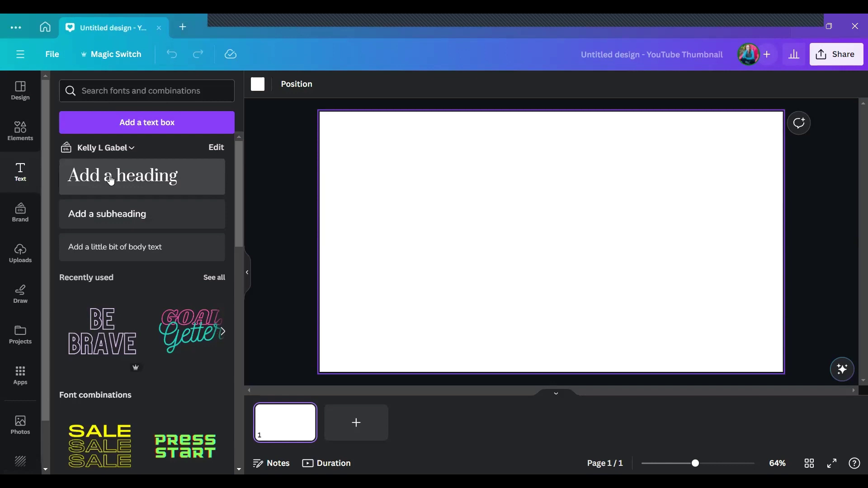
click(110, 179)
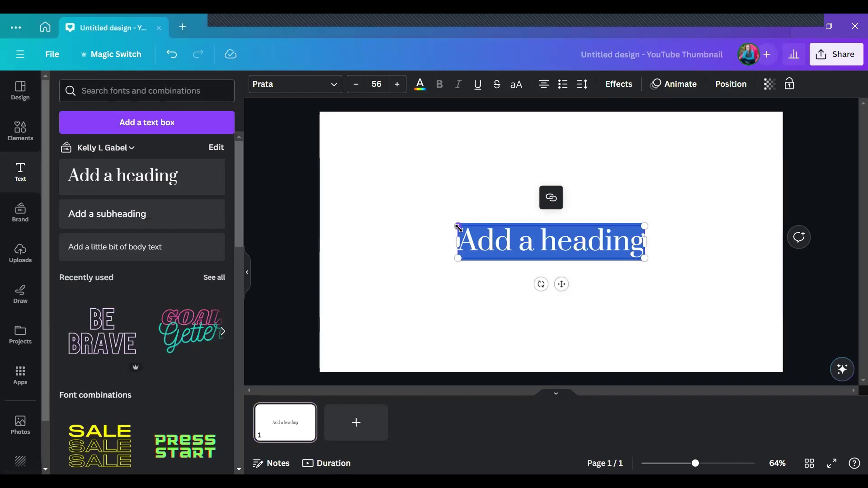
drag(458, 226, 419, 219)
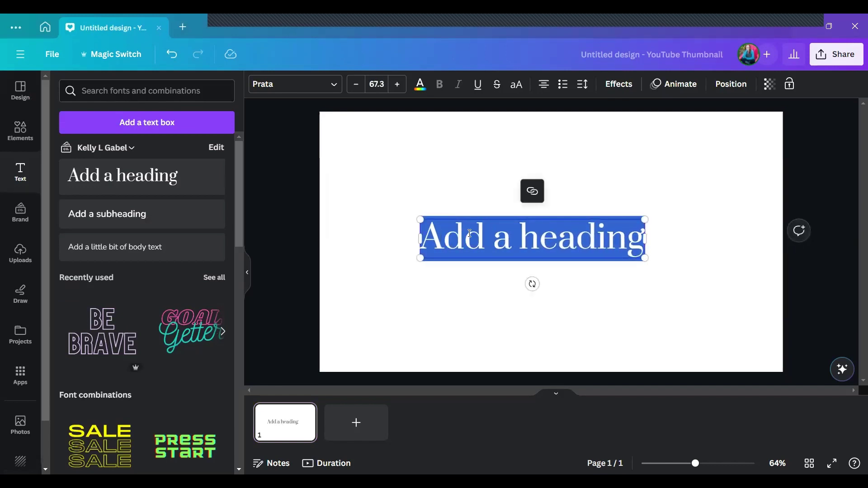
text(Let)
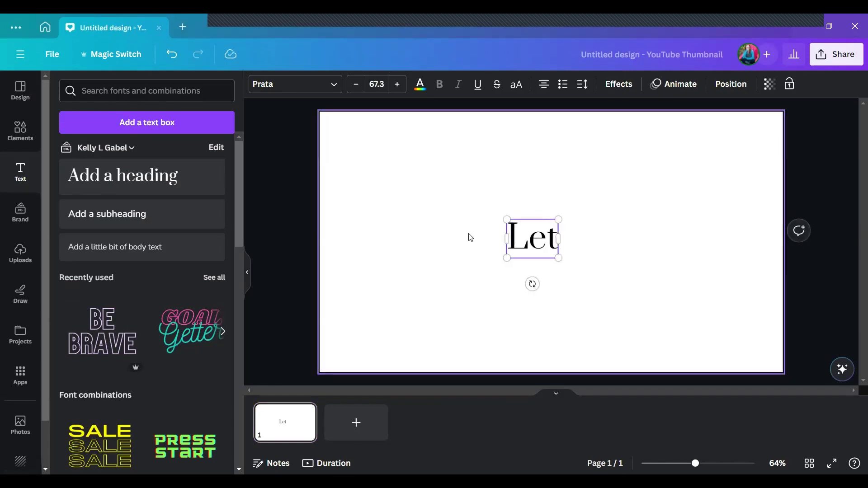
key(BackSpace)
key(BackSpace)
text(ET)
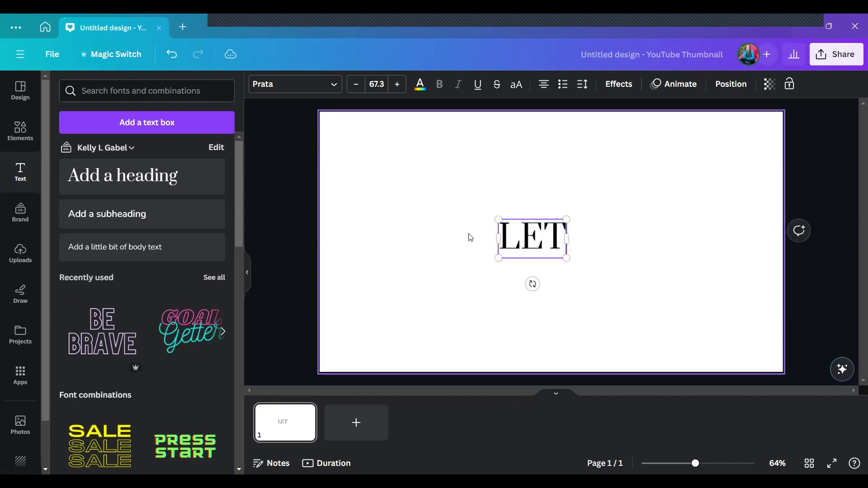
text( IT BE EASY)
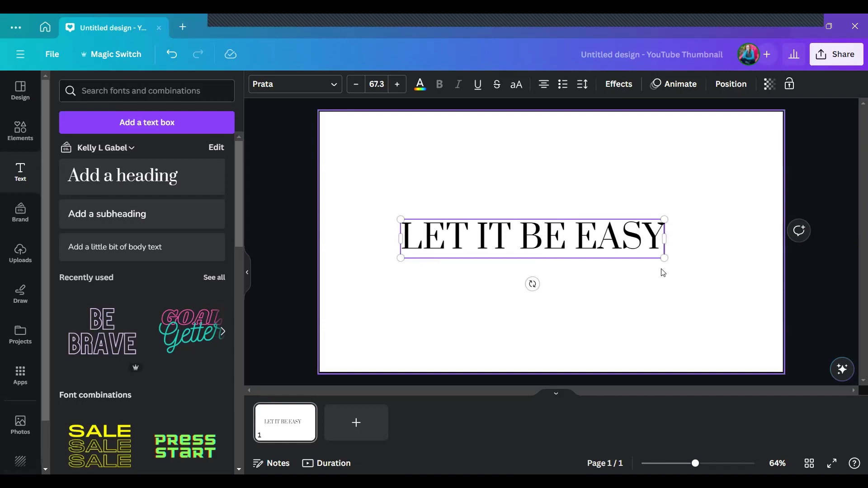
Enlarge the heading to about size 104 so it spans the page, and nudge it into place.
drag(664, 257, 742, 302)
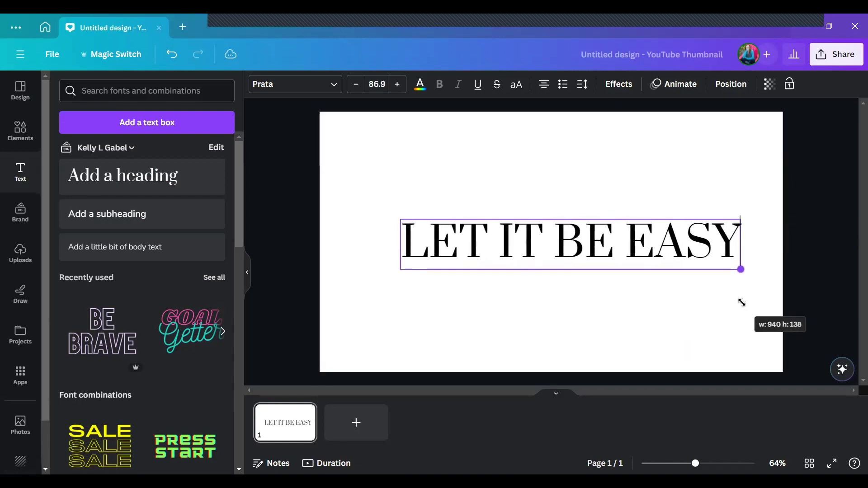
drag(400, 269, 341, 278)
click(522, 243)
mouse_move(494, 330)
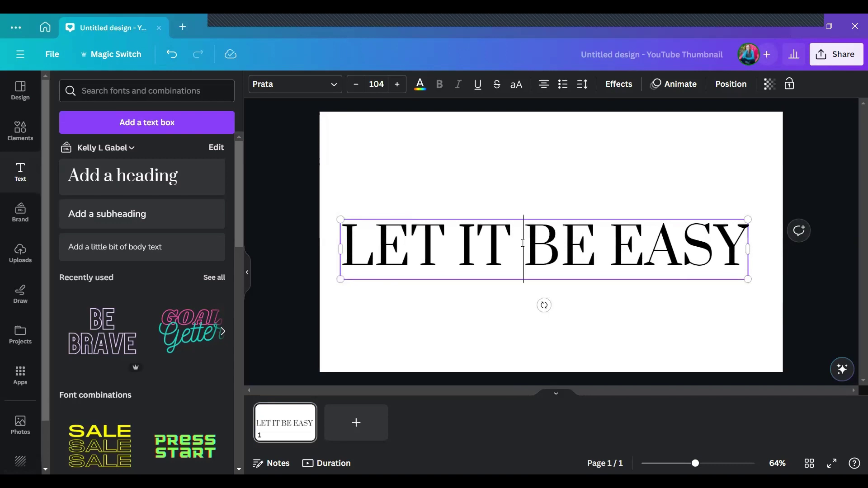
click(494, 330)
drag(537, 238, 547, 233)
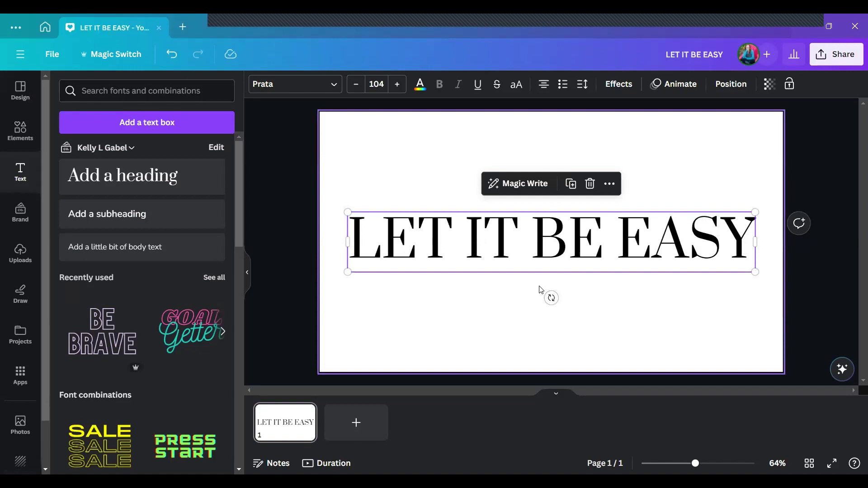
Duplicate the heading, lay the copy exactly over the original, and apply the Hollow effect.
click(574, 187)
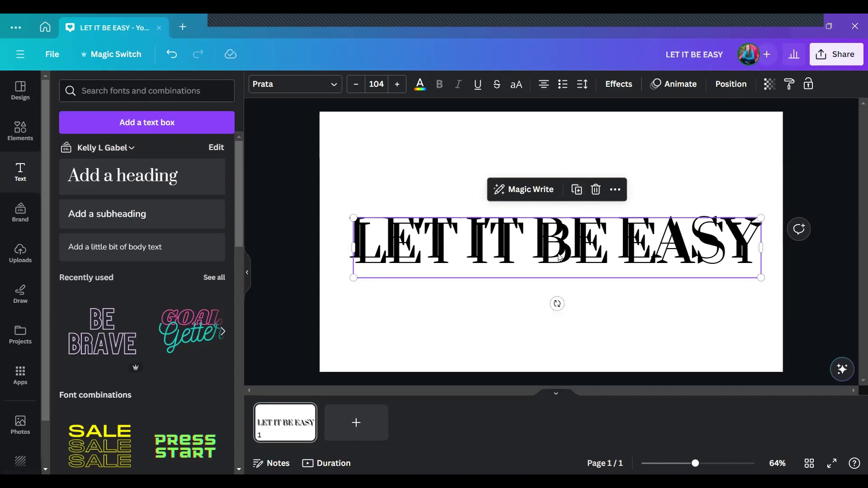
drag(554, 258, 553, 253)
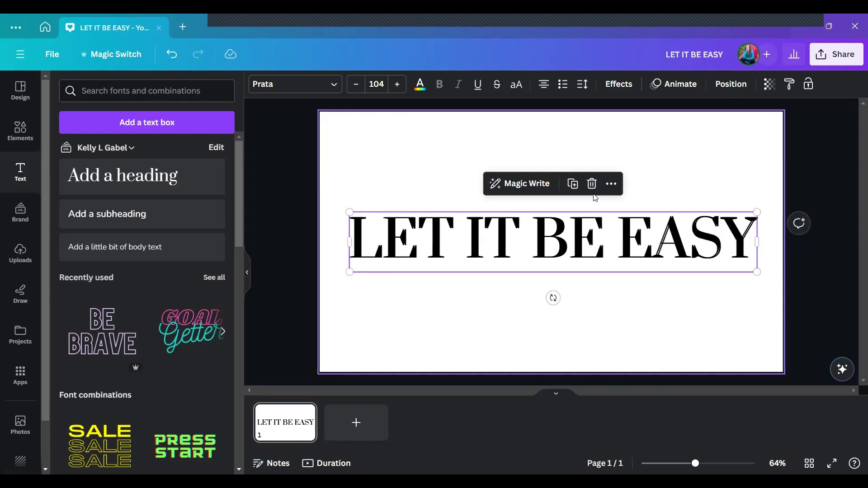
click(617, 84)
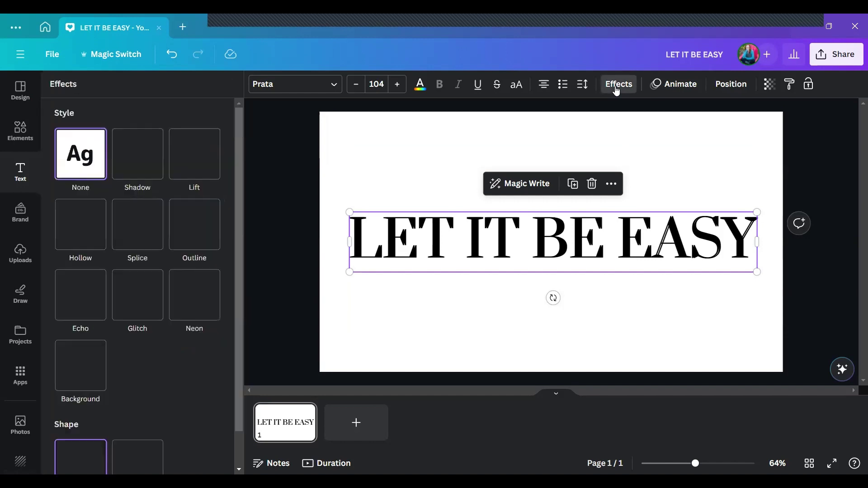
click(80, 238)
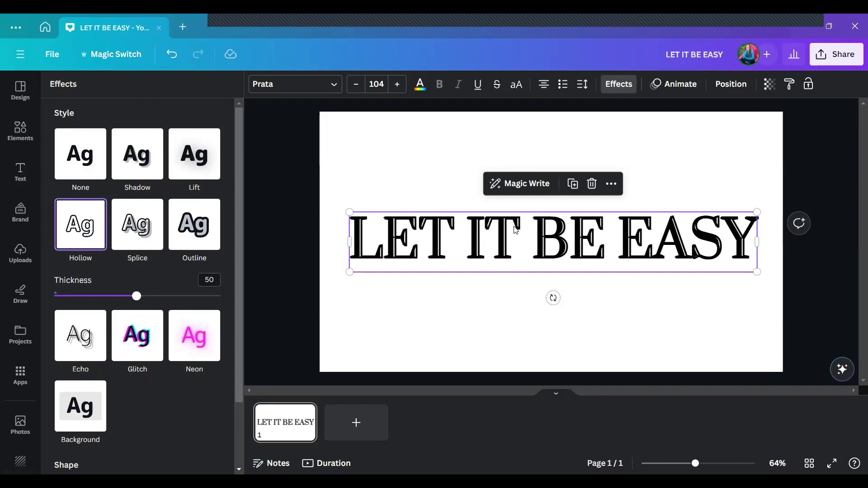
Realign the heading and center it horizontally on the page, then deselect it.
drag(512, 231, 511, 228)
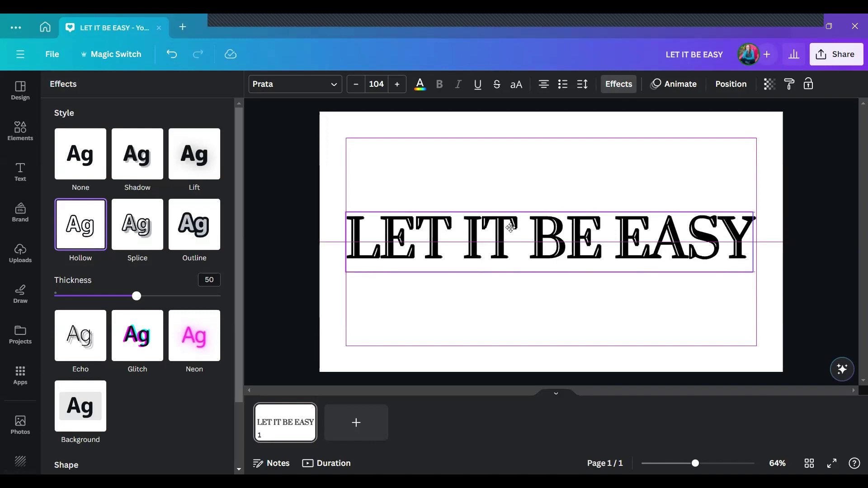
click(732, 85)
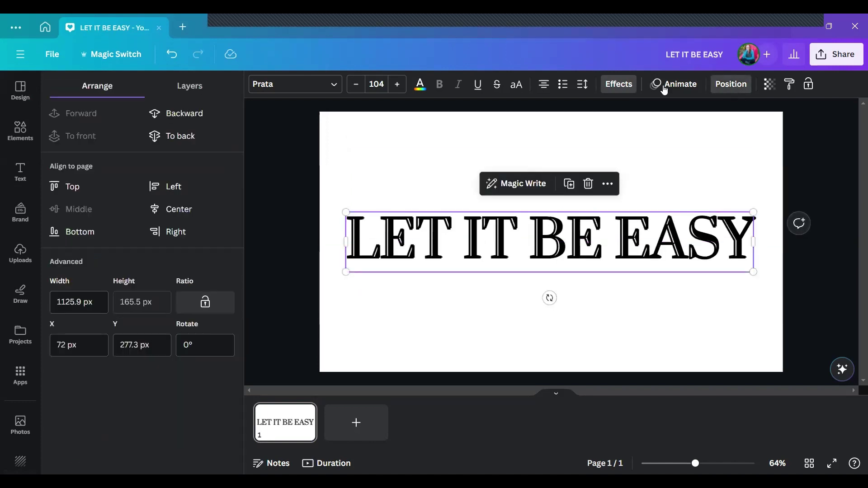
click(173, 211)
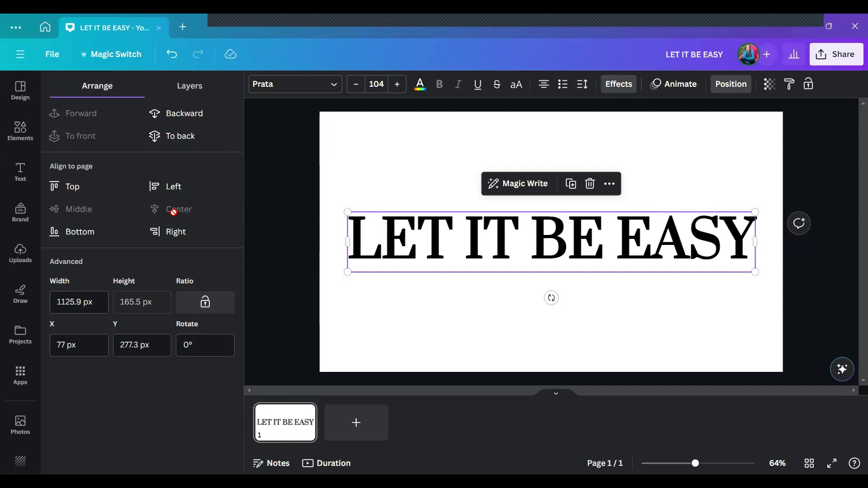
click(425, 330)
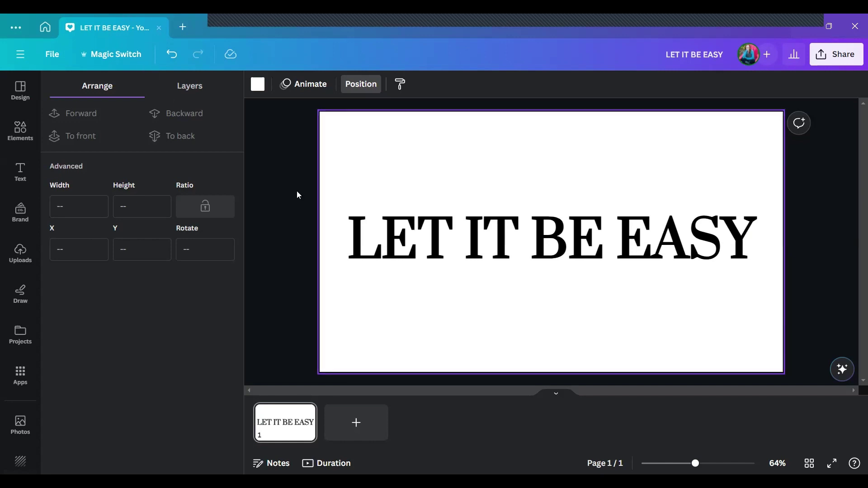
Search Elements for 'smoke' videos and add a smoke video to the design.
key(t)
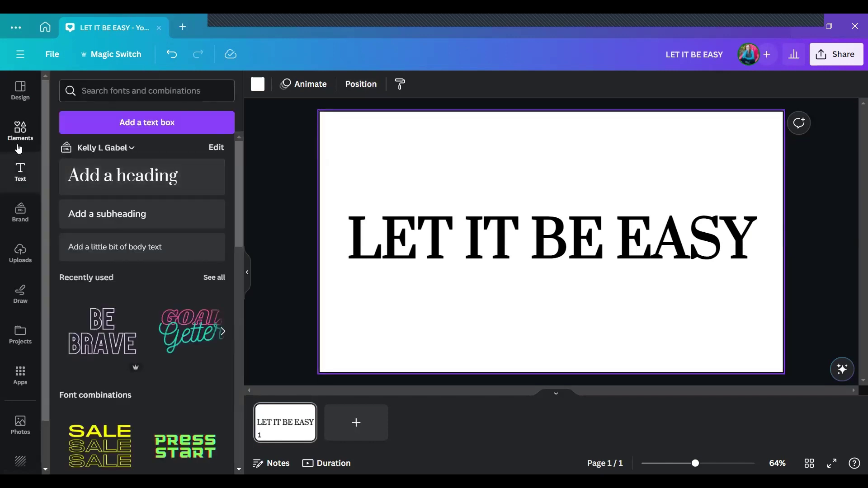
click(18, 135)
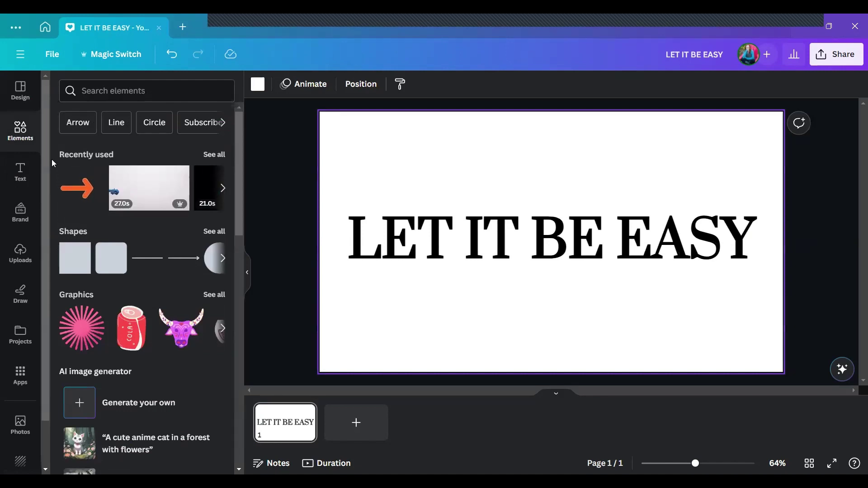
mouse_move(149, 188)
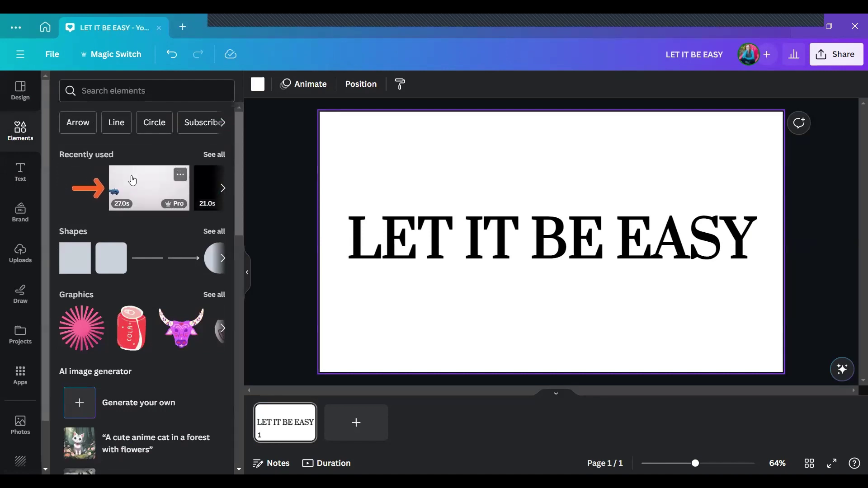
click(117, 93)
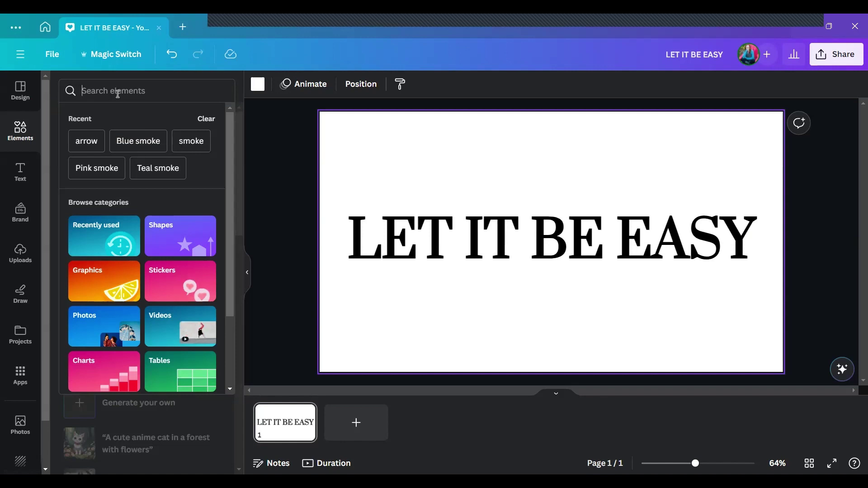
text(SMIKS)
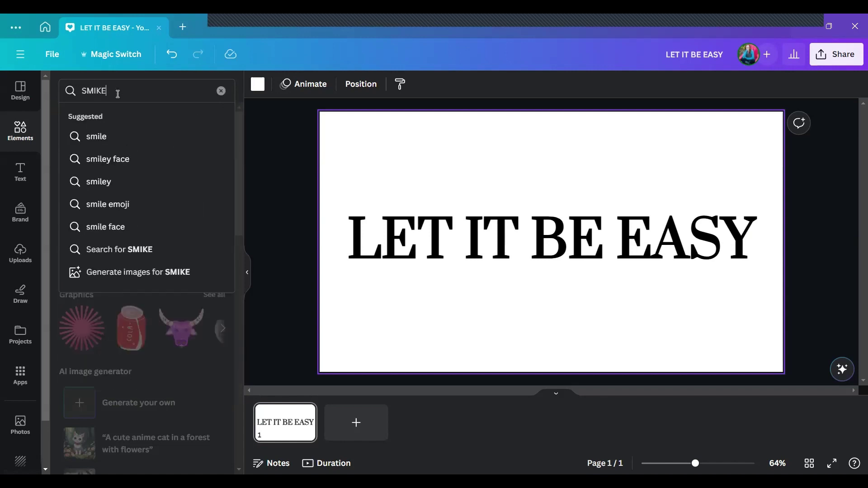
key(BackSpace)
key(BackSpace)
key(BackSpace)
key(BackSpace)
key(BackSpace)
text(SMOK)
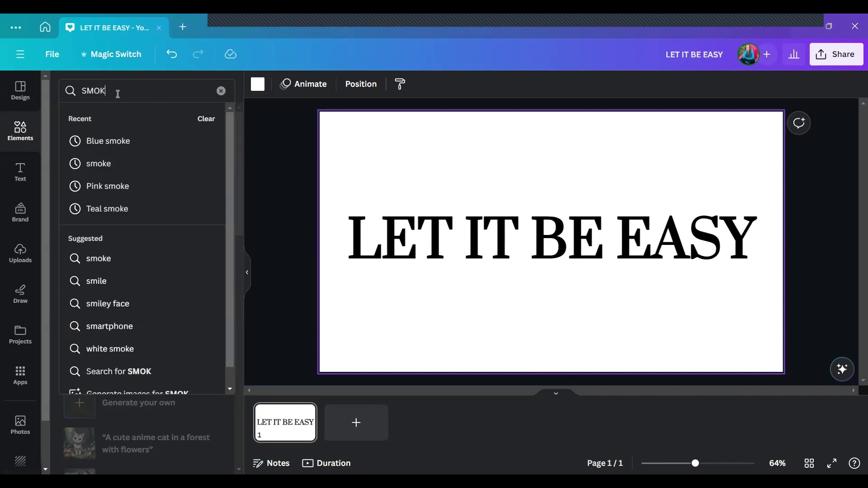
text(E)
key(Return)
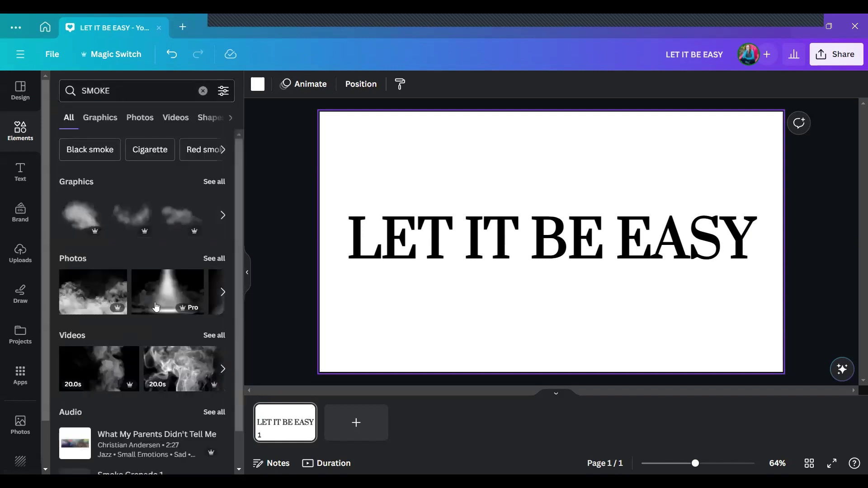
click(176, 120)
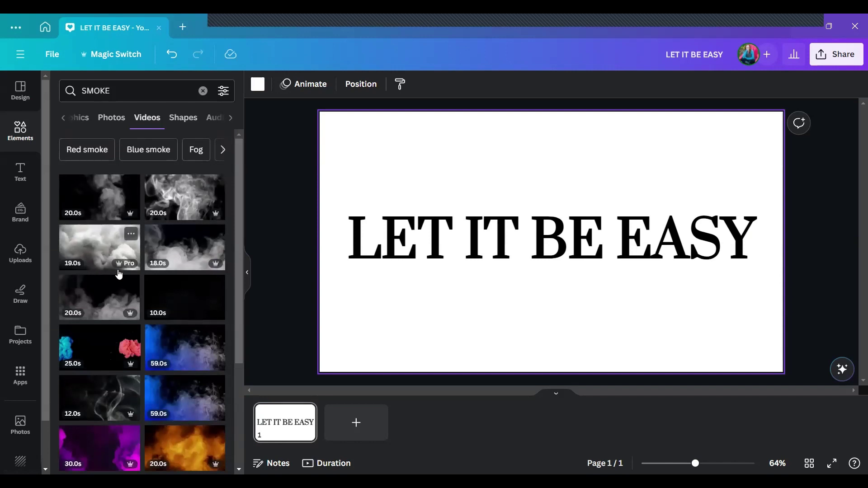
scroll(117, 278, down, 1)
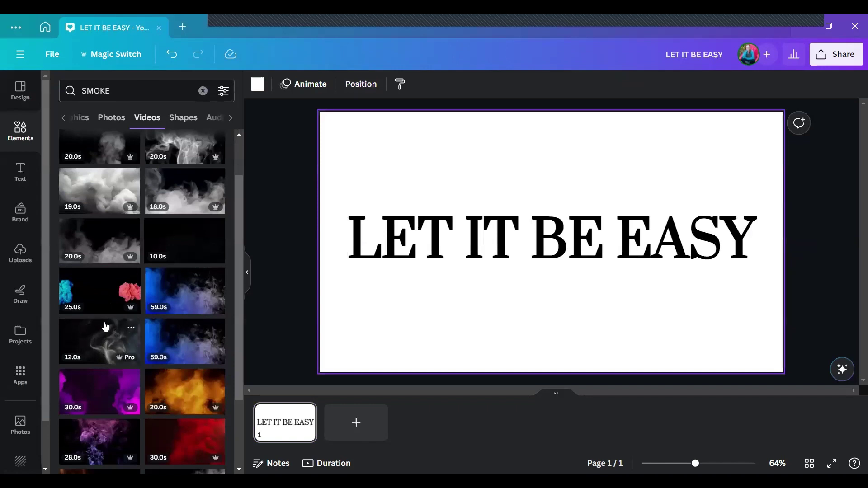
scroll(105, 333, down, 3)
scroll(103, 334, down, 3)
scroll(104, 334, down, 3)
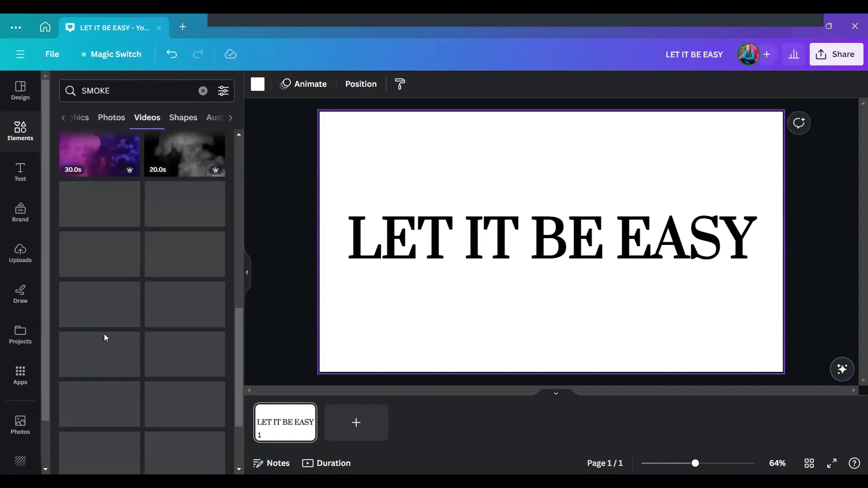
click(97, 409)
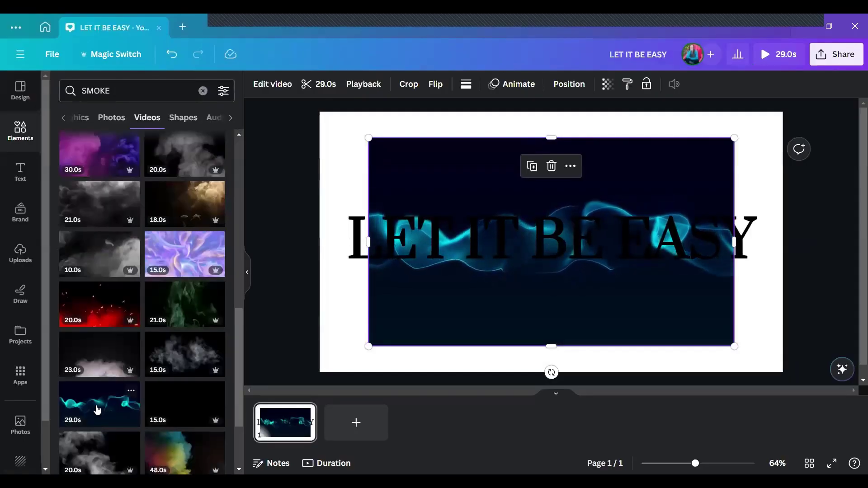
Delete the teal smoke video and add the 27.0s blue smoke video from Recently used.
key(Delete)
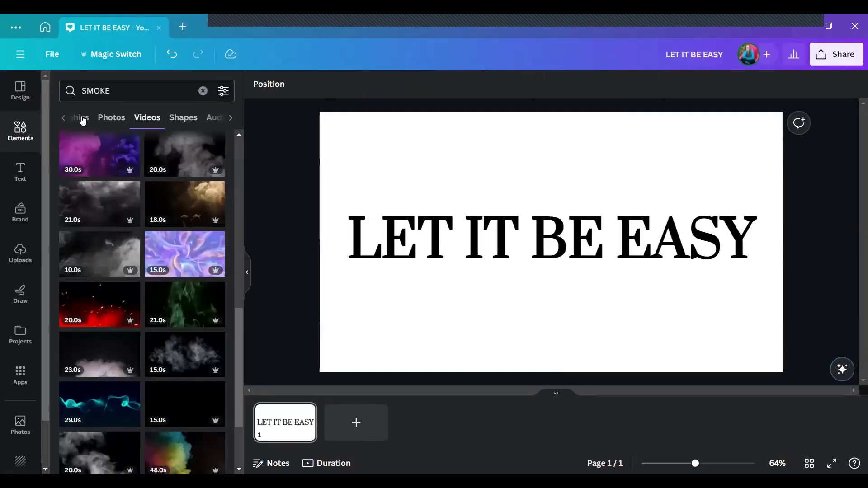
click(21, 132)
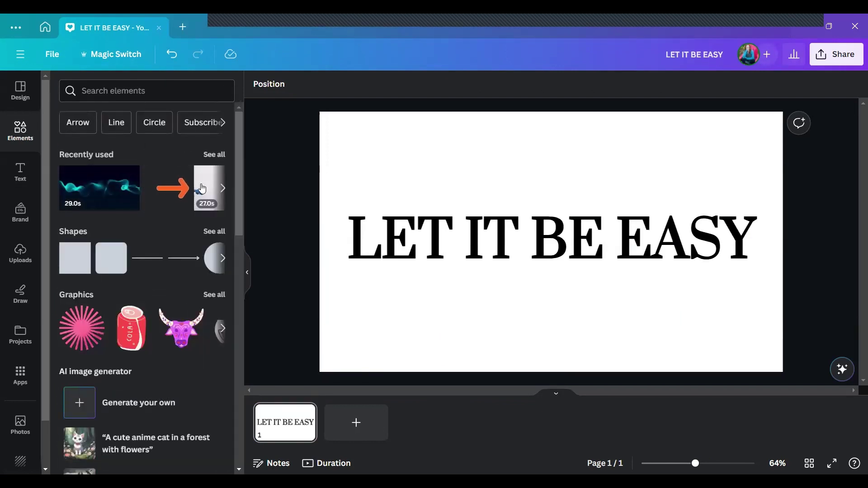
click(202, 188)
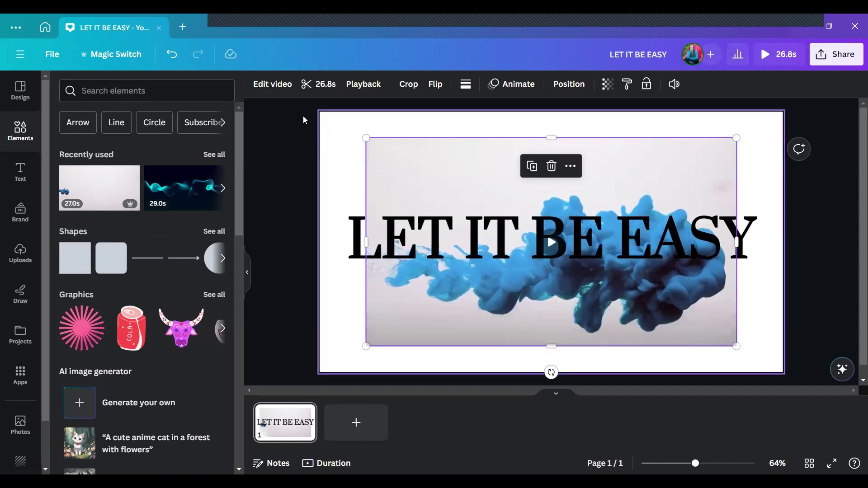
Apply Background Remover to the blue smoke video from its Edit video options.
click(272, 84)
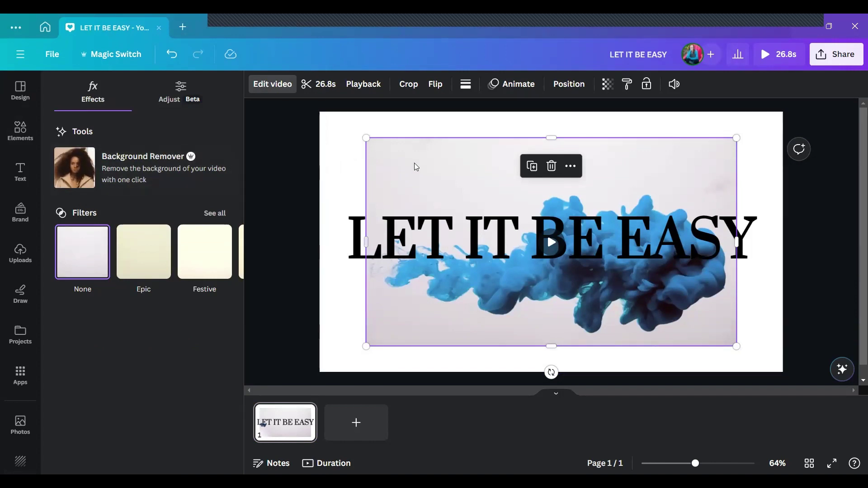
click(120, 163)
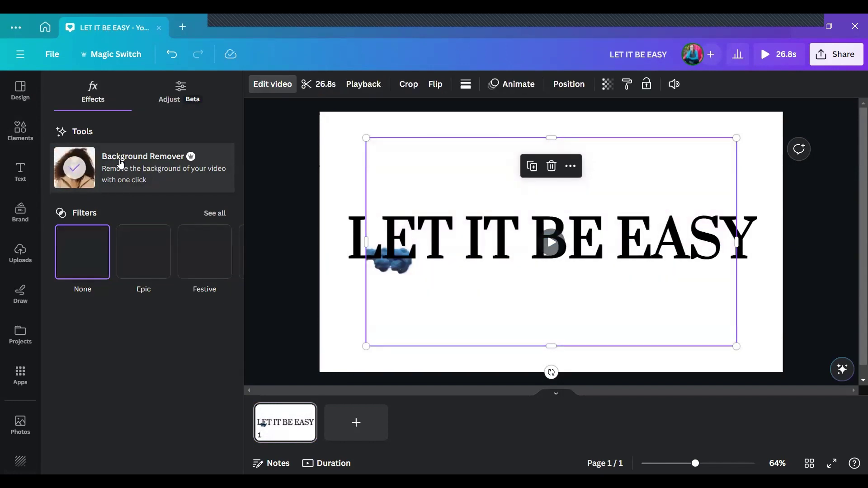
mouse_move(405, 146)
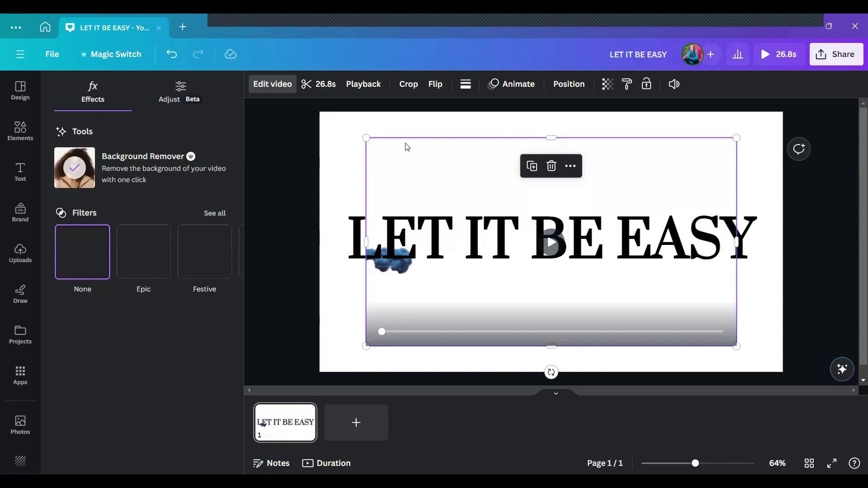
Stretch the smoke video slightly past every page edge so it covers the whole page.
drag(365, 138, 320, 112)
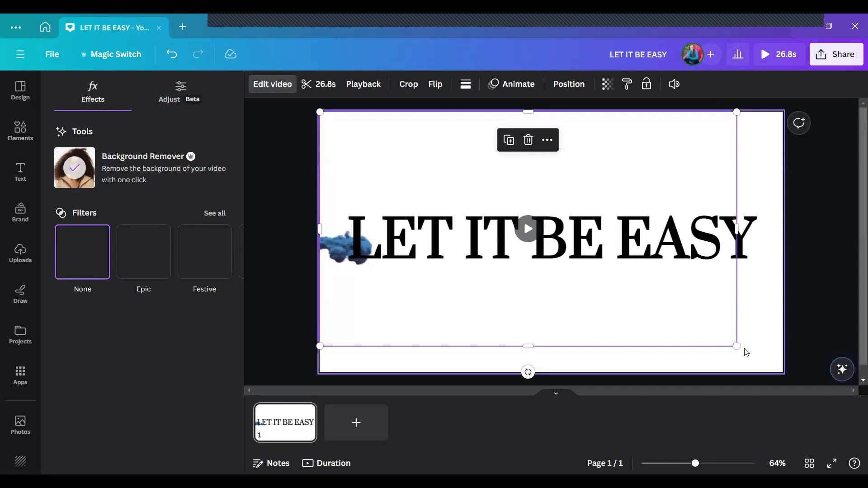
mouse_move(528, 228)
drag(737, 348, 779, 382)
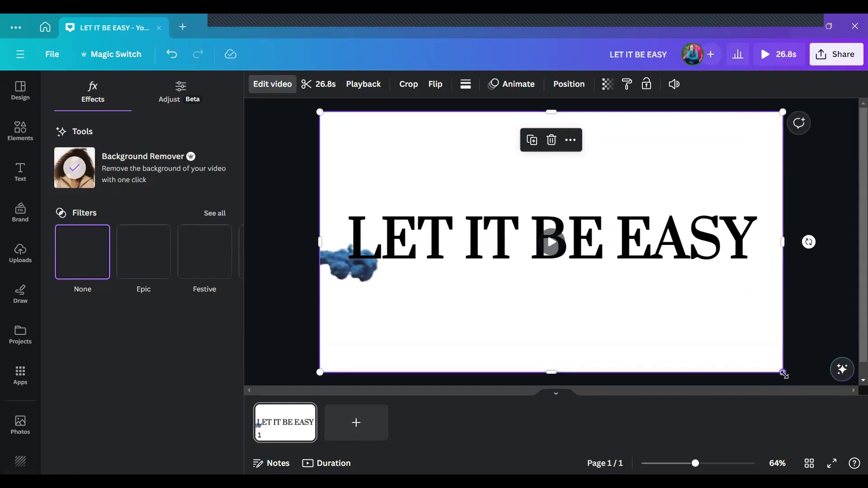
drag(784, 379, 807, 385)
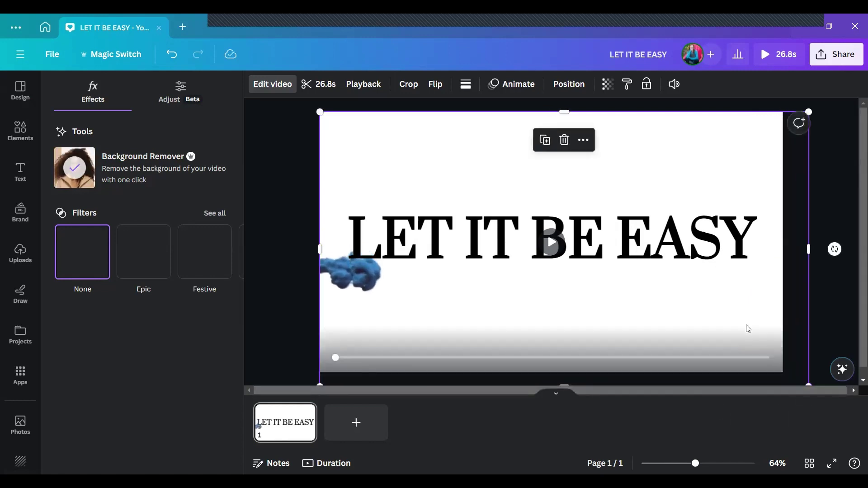
drag(746, 317, 745, 300)
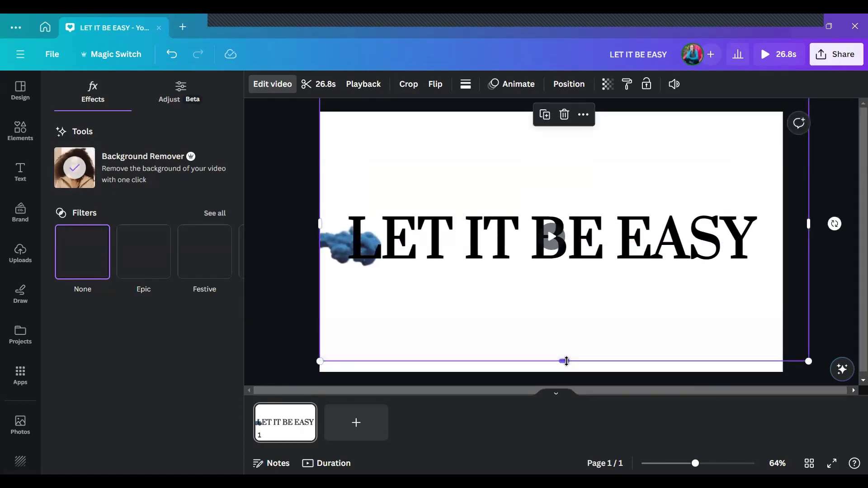
drag(564, 362, 564, 375)
drag(577, 300, 577, 297)
mouse_move(577, 297)
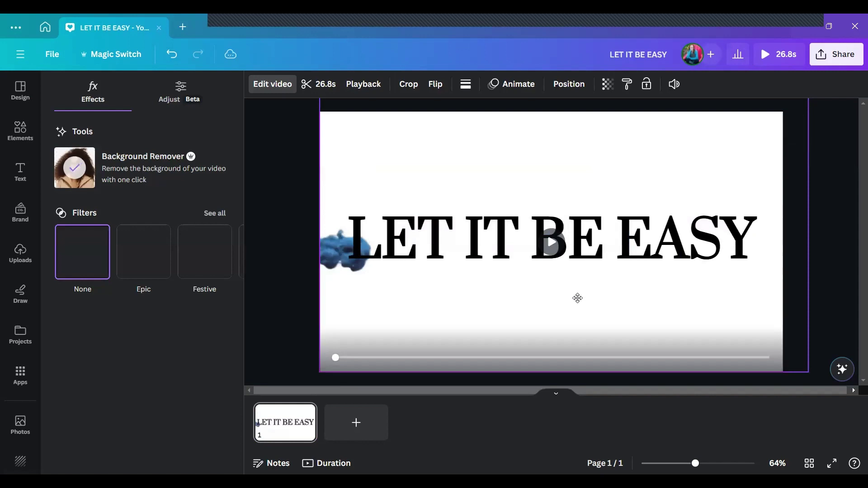
click(839, 262)
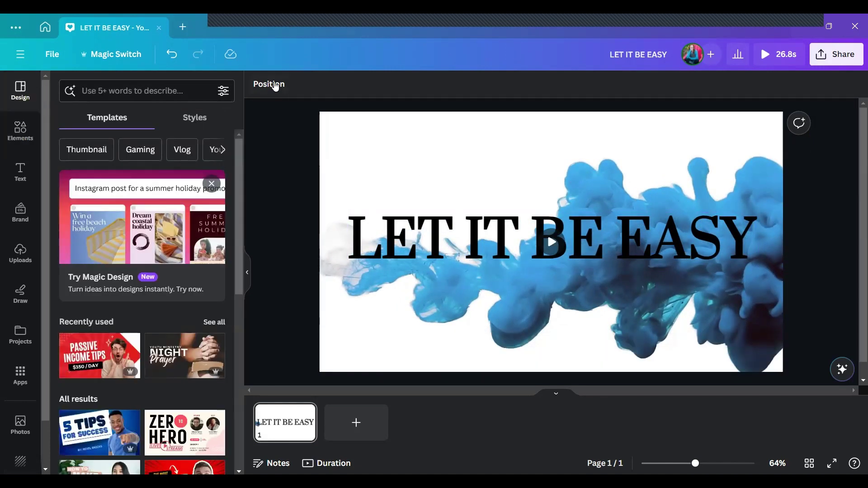
Move the video layer between the solid and hollow text layers, then rewind the preview.
click(274, 84)
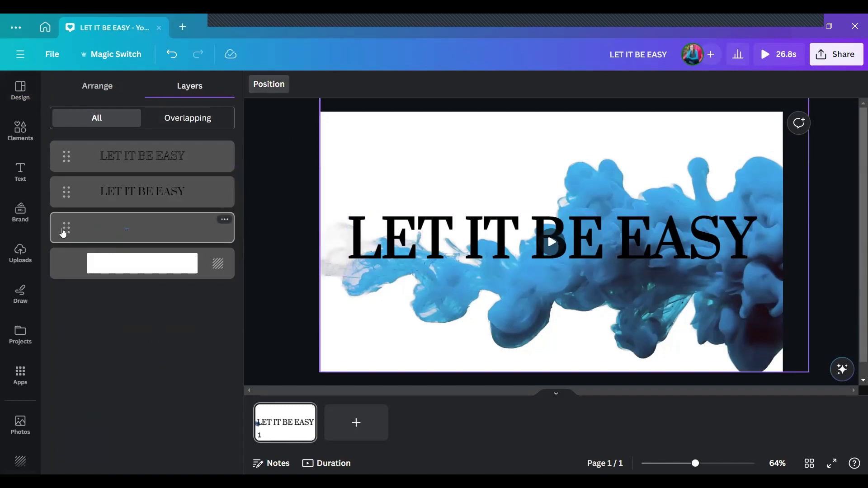
drag(62, 225, 63, 182)
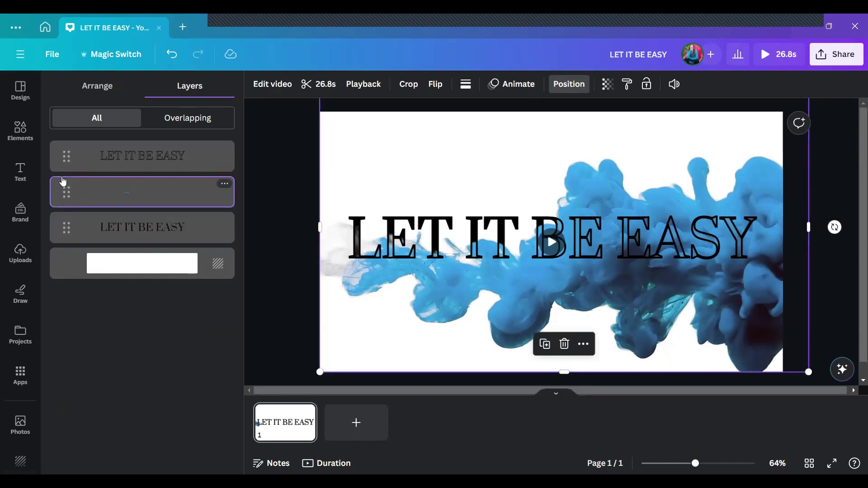
mouse_move(643, 255)
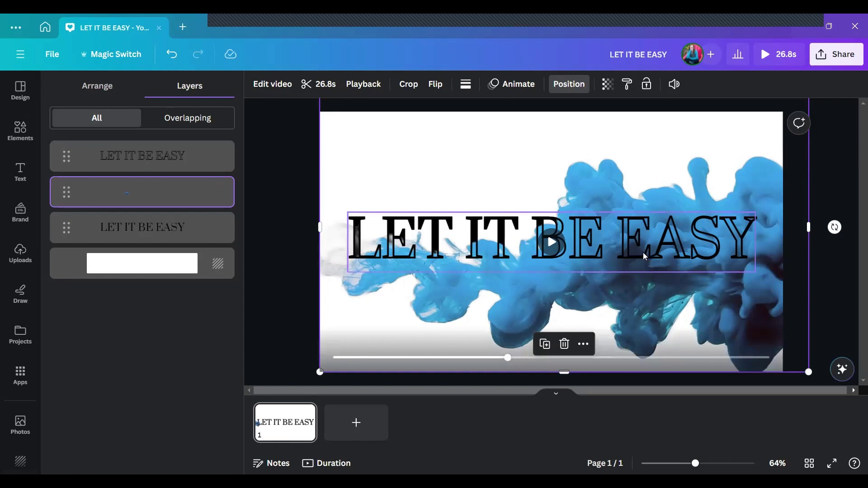
drag(505, 357, 327, 361)
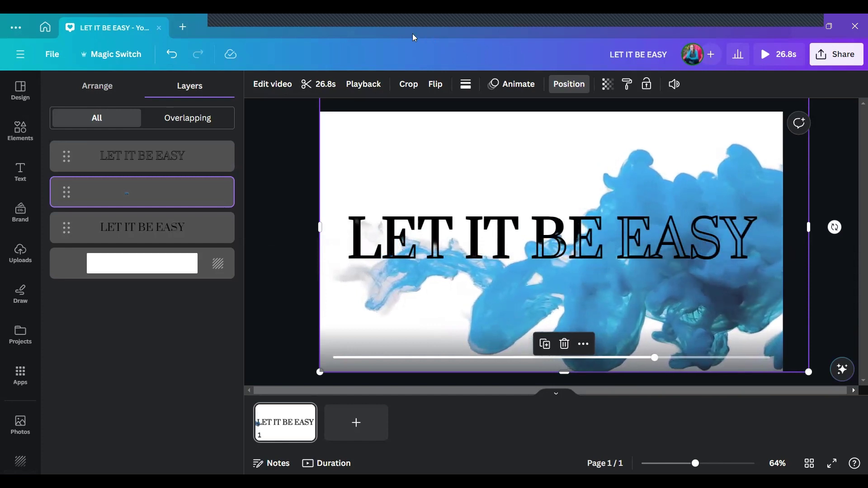
Cut the end off the smoke video in two trim passes, leaving 2.8 seconds.
click(322, 84)
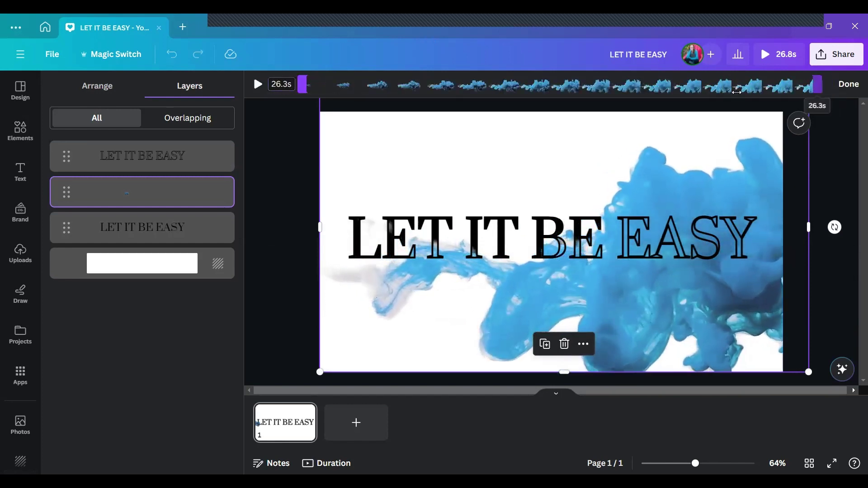
drag(736, 91, 540, 86)
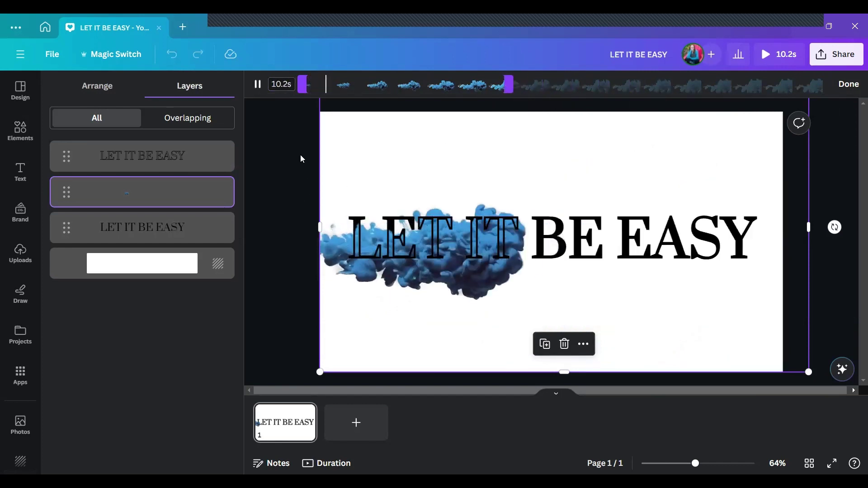
click(848, 84)
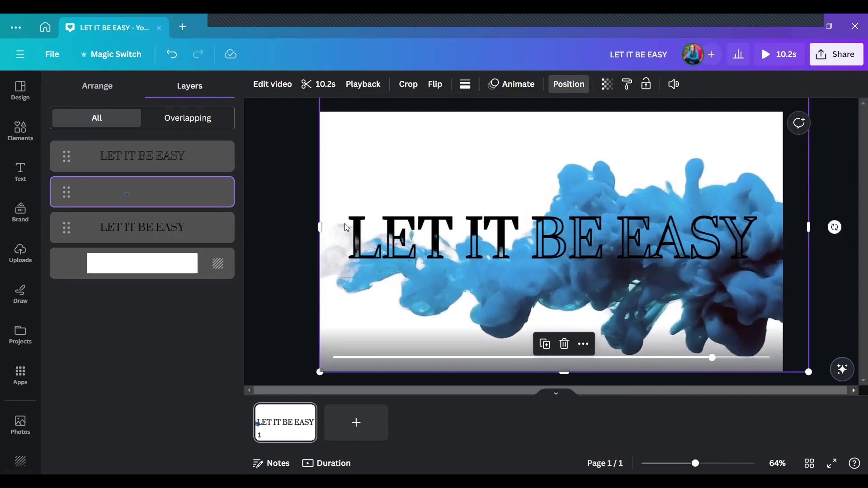
click(328, 83)
drag(507, 84, 381, 86)
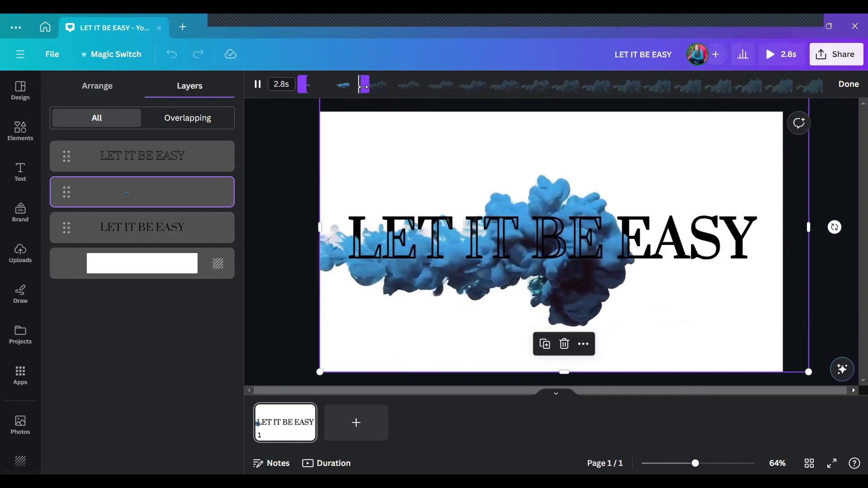
click(846, 85)
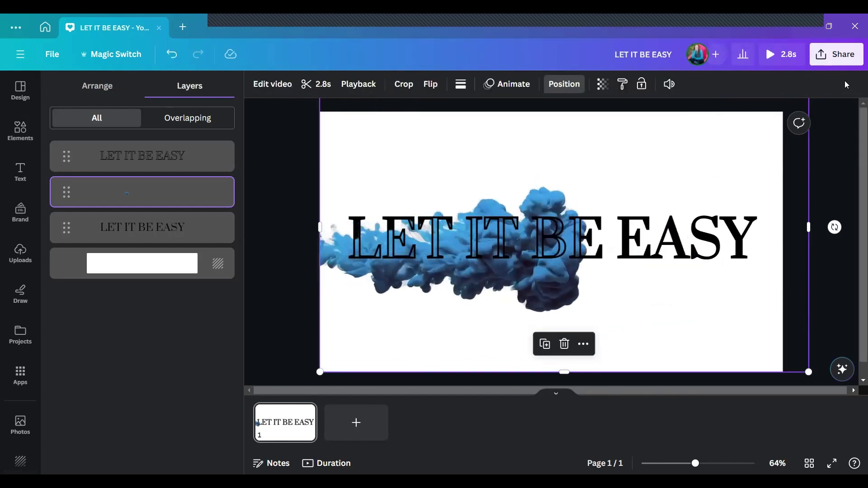
click(279, 179)
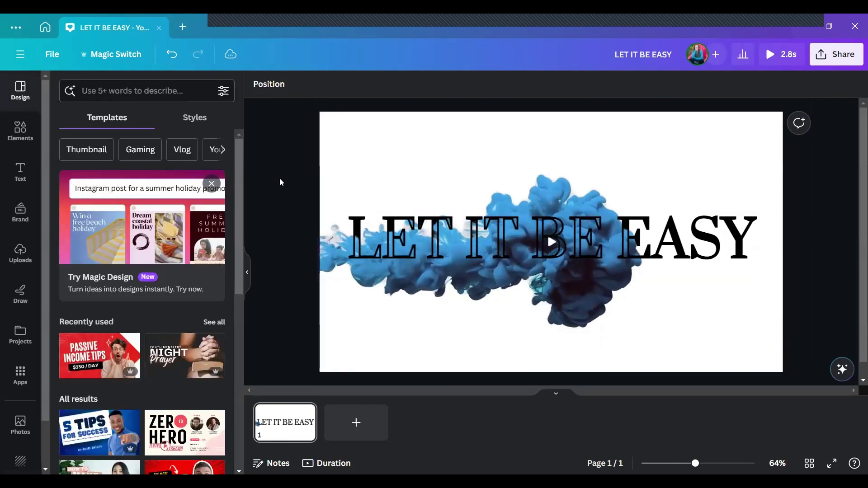
click(782, 55)
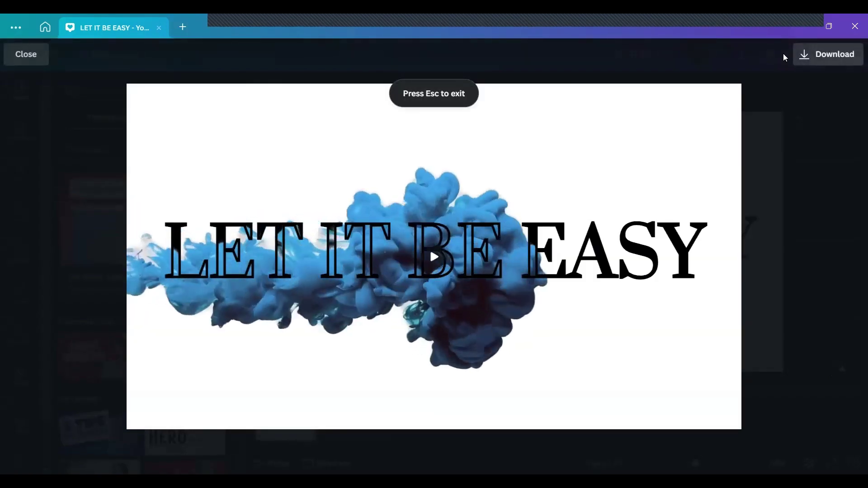
click(26, 55)
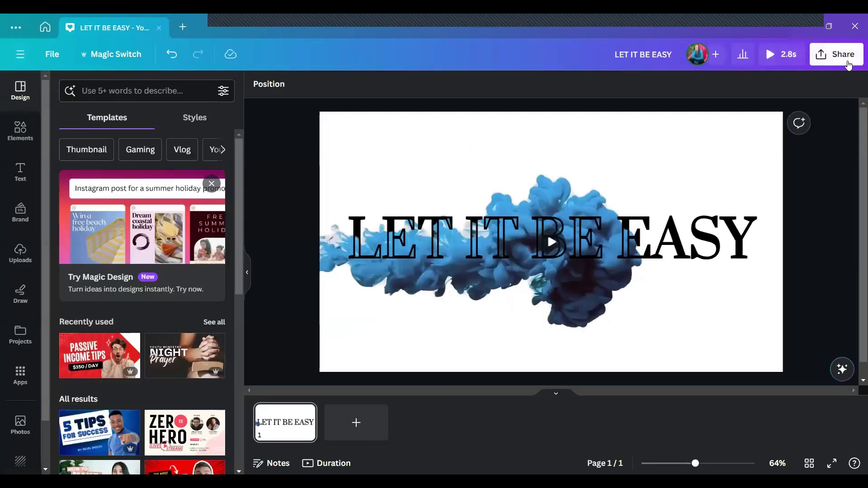
Switch the download file type from MP4 to GIF at 1,280 × 720 px.
click(847, 60)
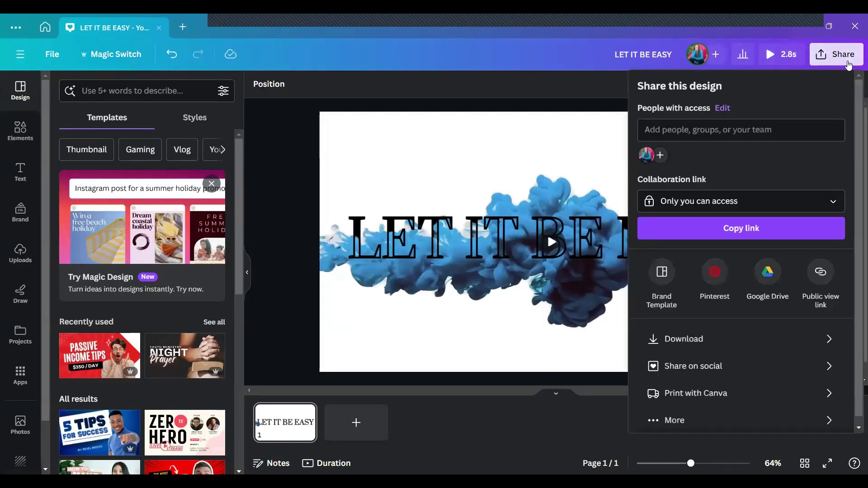
click(711, 339)
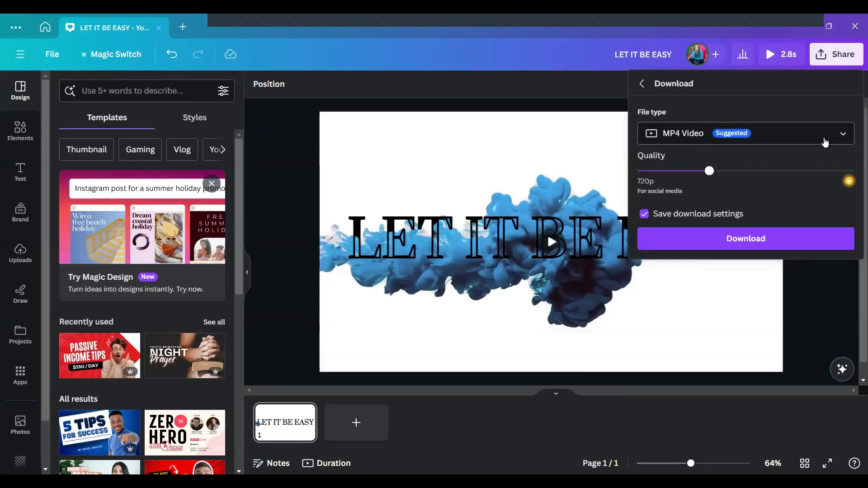
click(825, 139)
scroll(795, 232, down, 1)
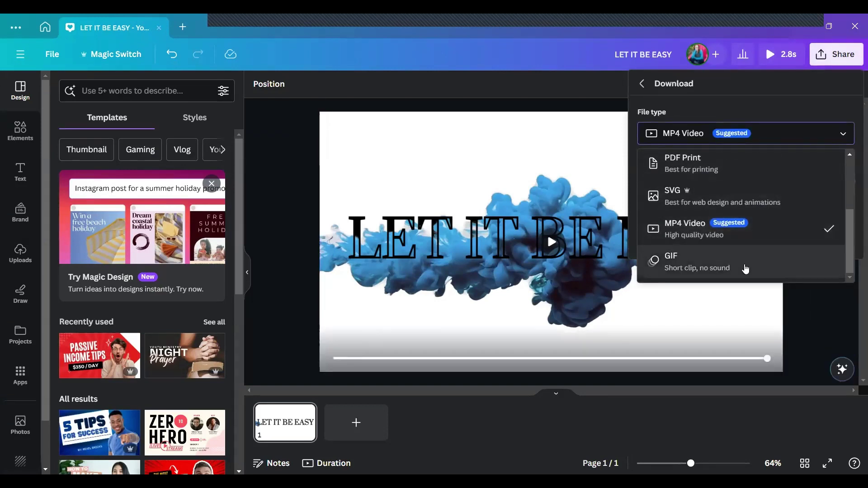
click(744, 265)
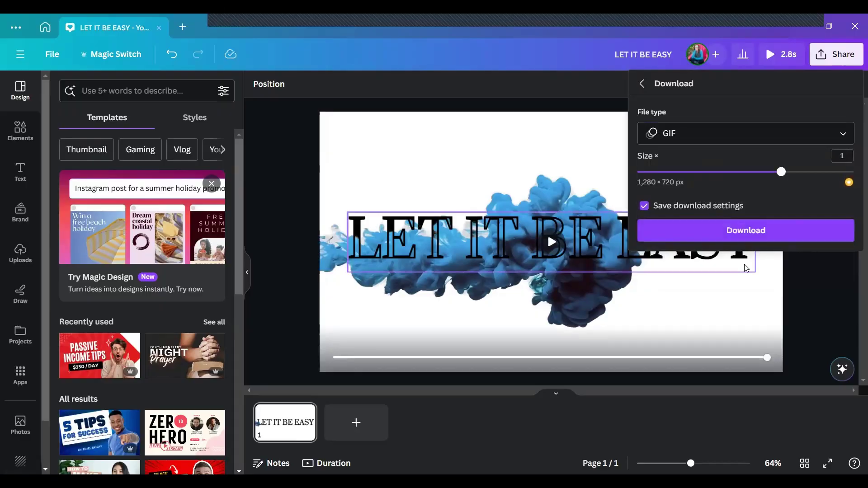